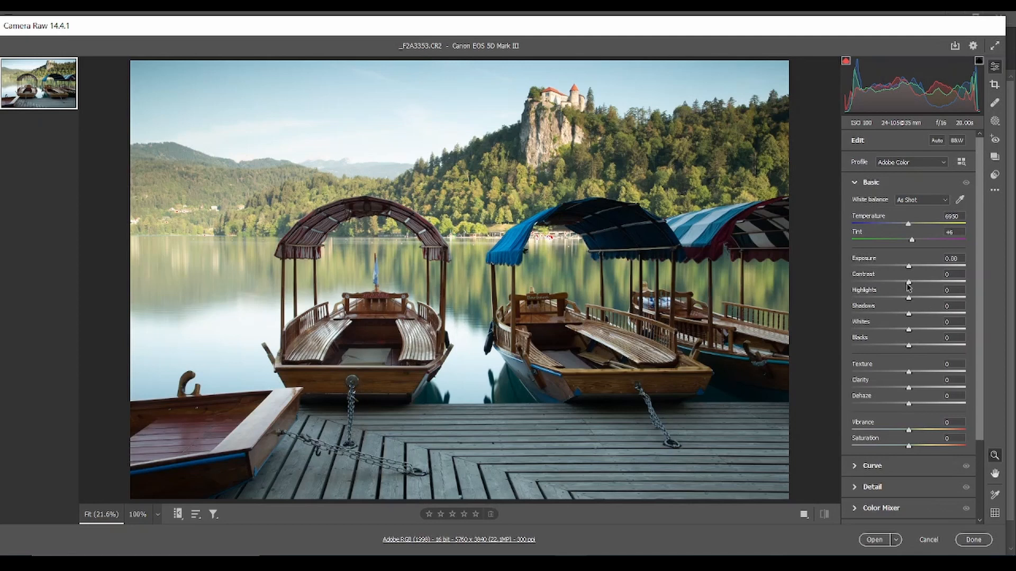
Set the photo's Contrast to +13, Highlights to -100, Dehaze to +16, Clarity to +17 and Vibrance to +16.
left_click_drag(908, 283, 821, 297)
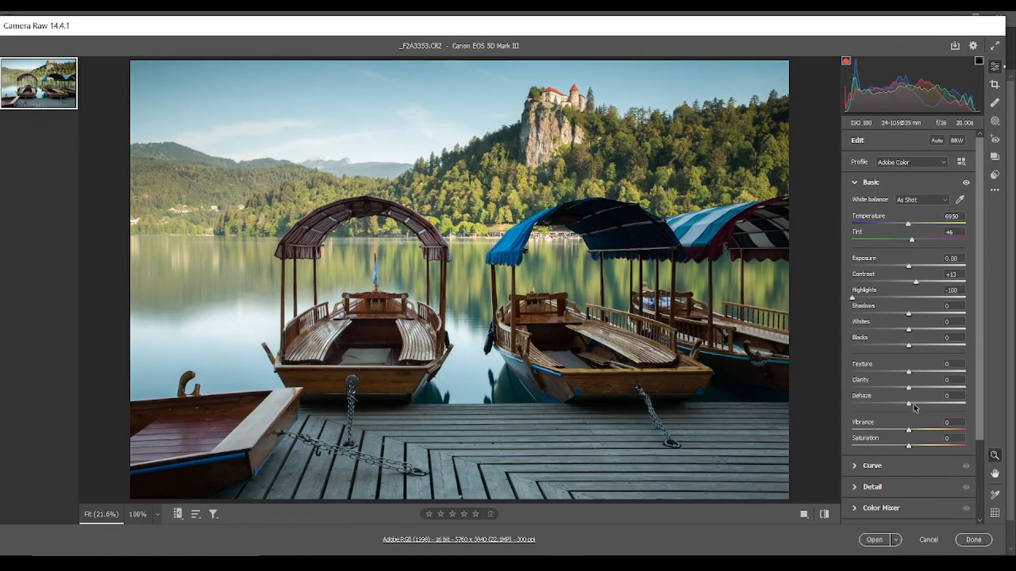
left_click_drag(908, 404, 918, 405)
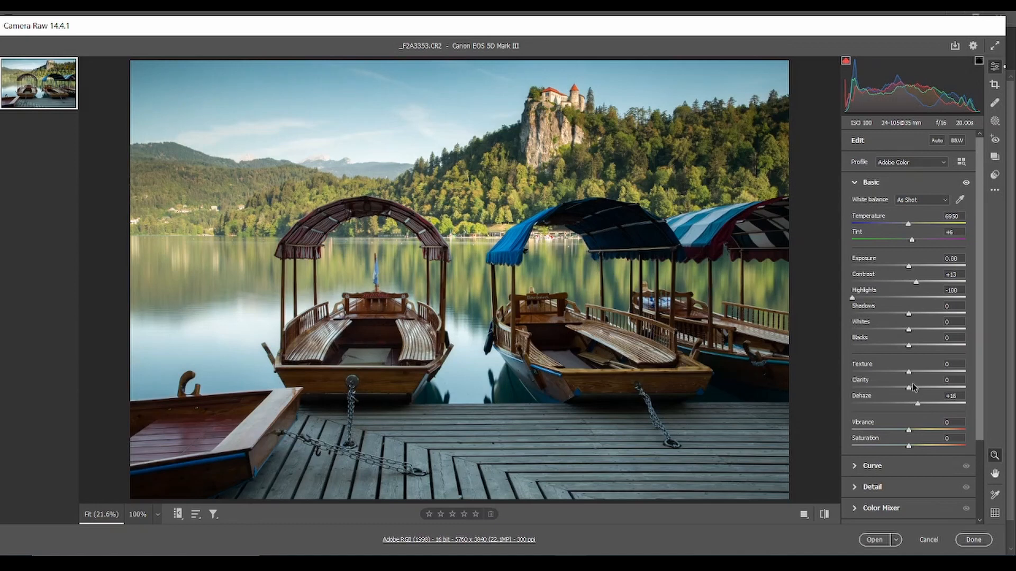
left_click(917, 387)
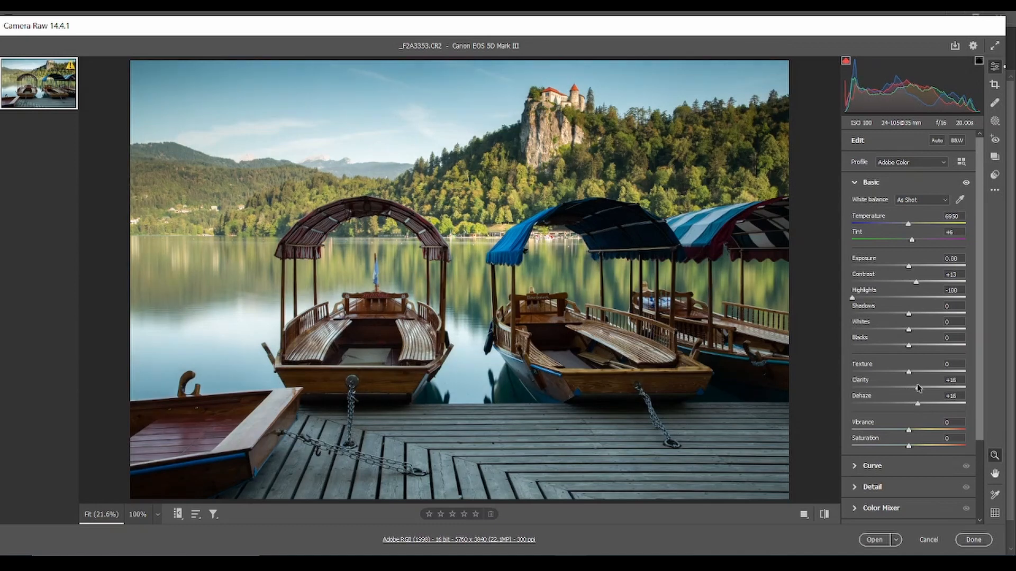
left_click_drag(918, 387, 918, 388)
left_click_drag(916, 437, 918, 430)
scroll(921, 450, "down", 2)
left_click(884, 367)
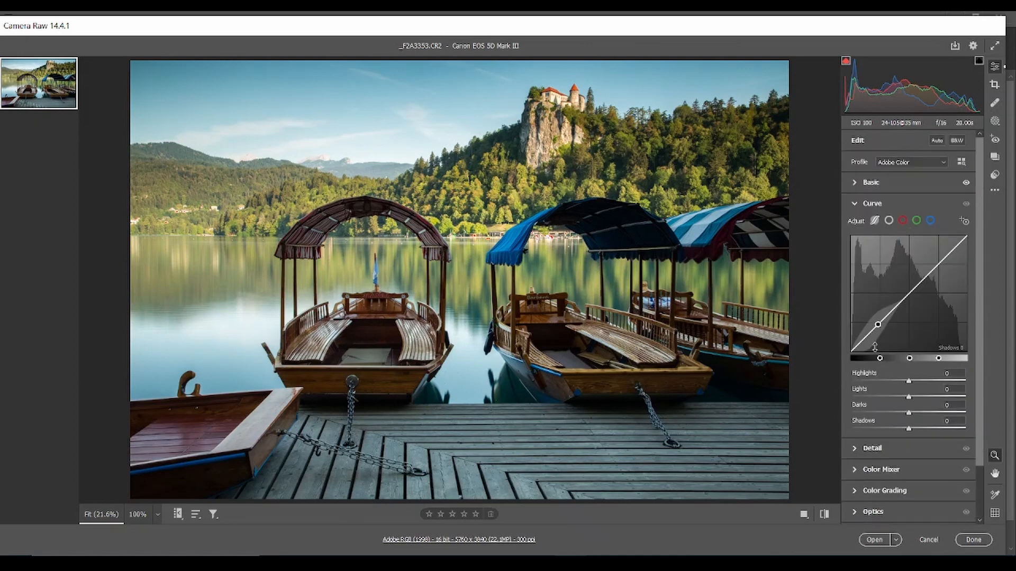
left_click(883, 187)
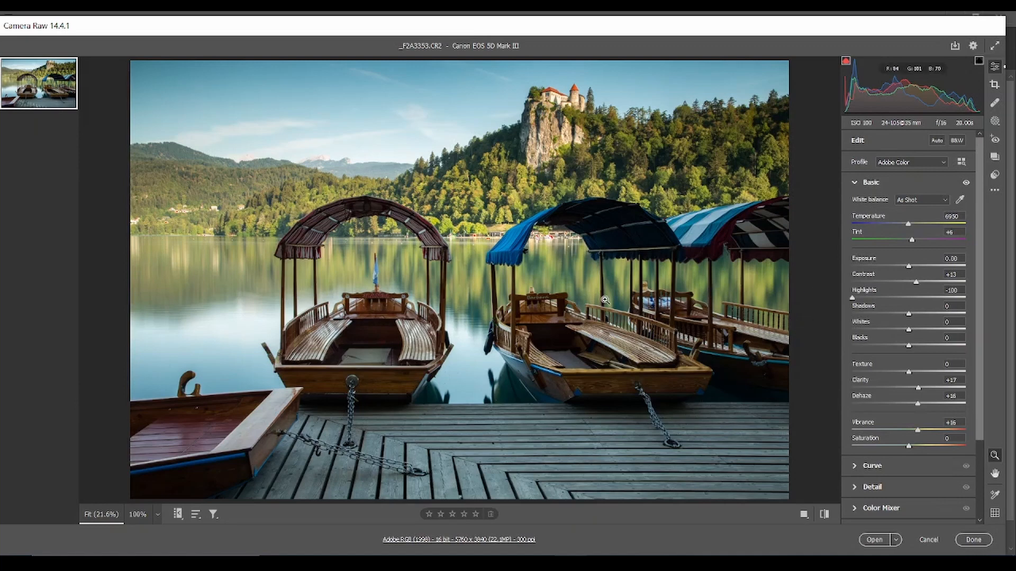
Mask the lower part of the photo with a vertical Linear Gradient fading out from the boats up to the distant mountains, and hide its overlay.
left_click(995, 122)
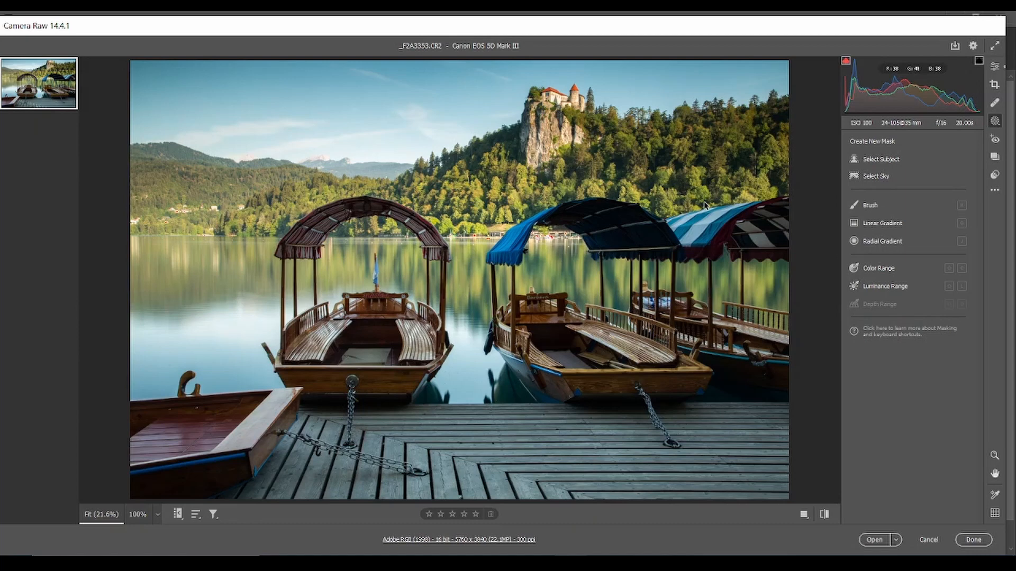
left_click(882, 223)
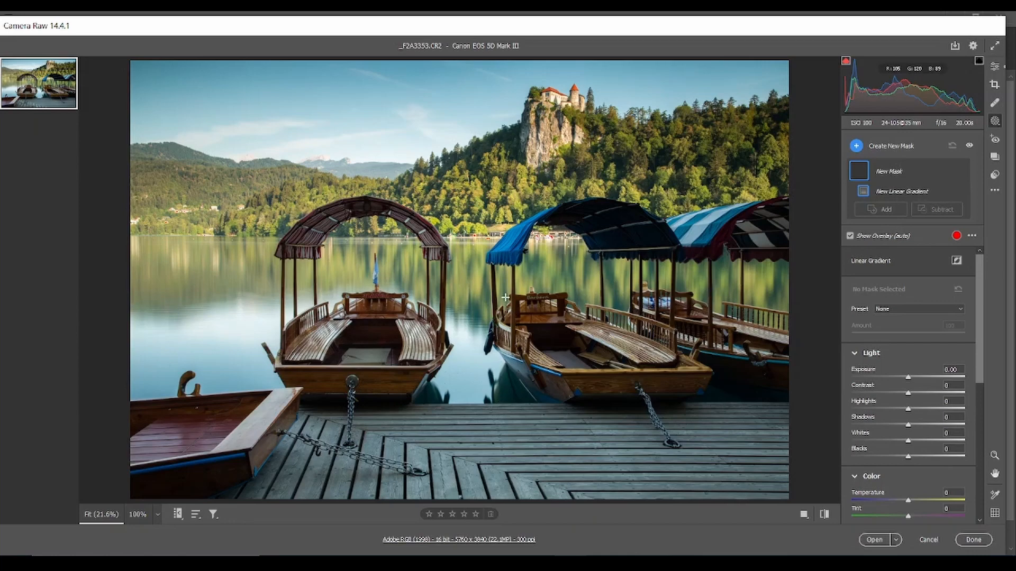
left_click_drag(484, 298, 490, 163)
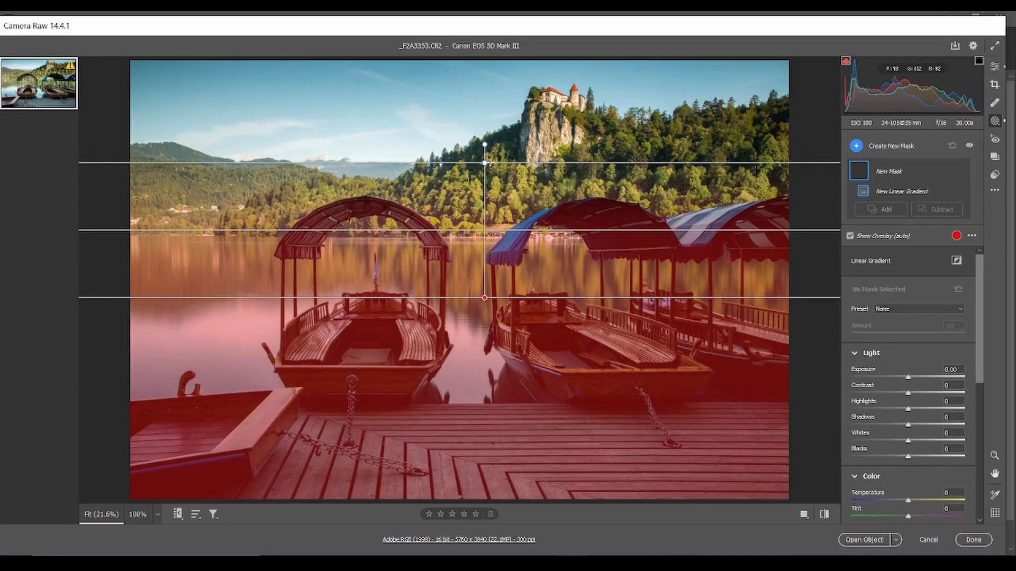
left_click_drag(491, 162, 490, 163)
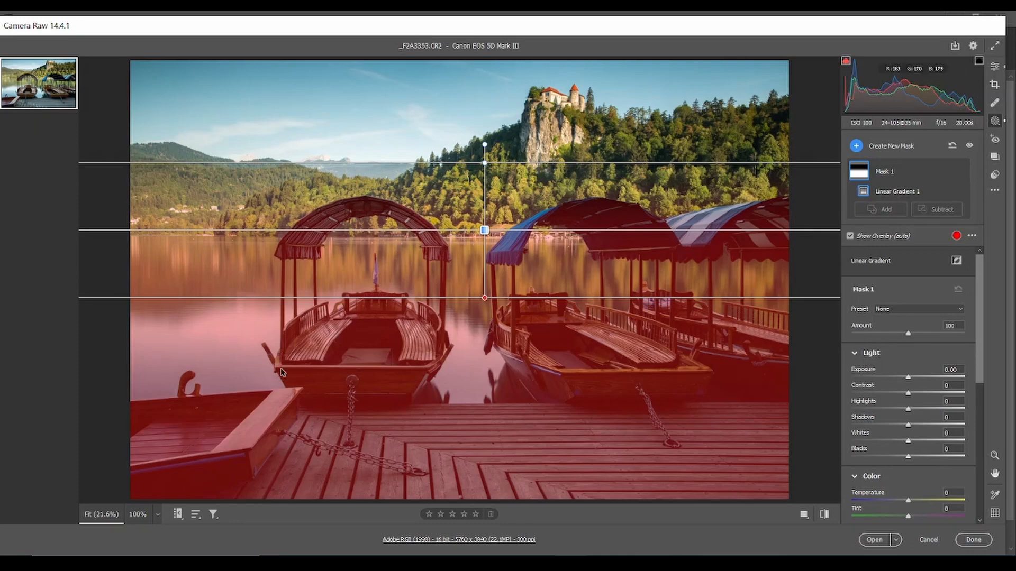
left_click(864, 237)
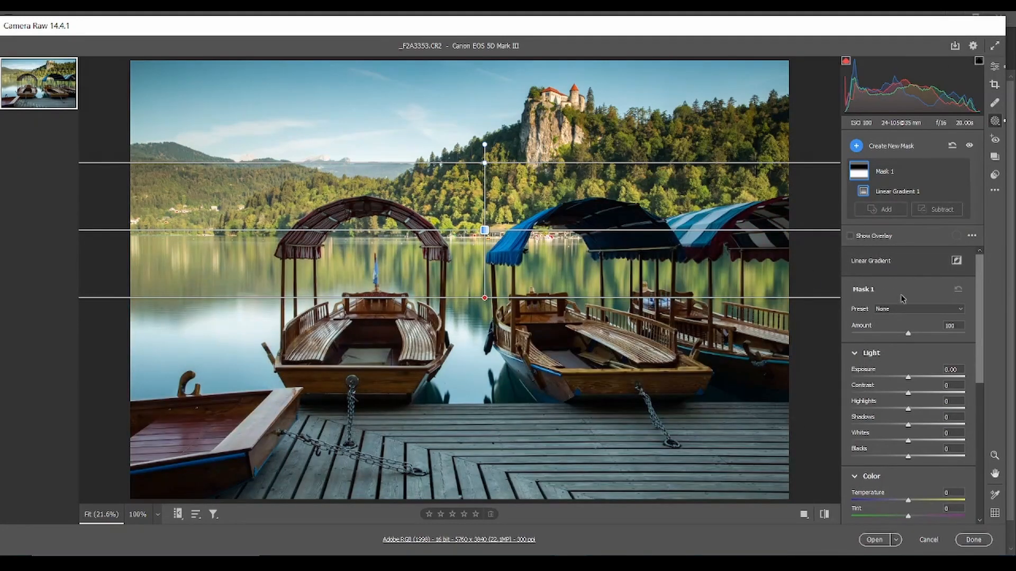
Warm the gradient-masked area by setting its Temperature to +49, and open the edited raw photo in Photoshop.
scroll(907, 394, "down", 3)
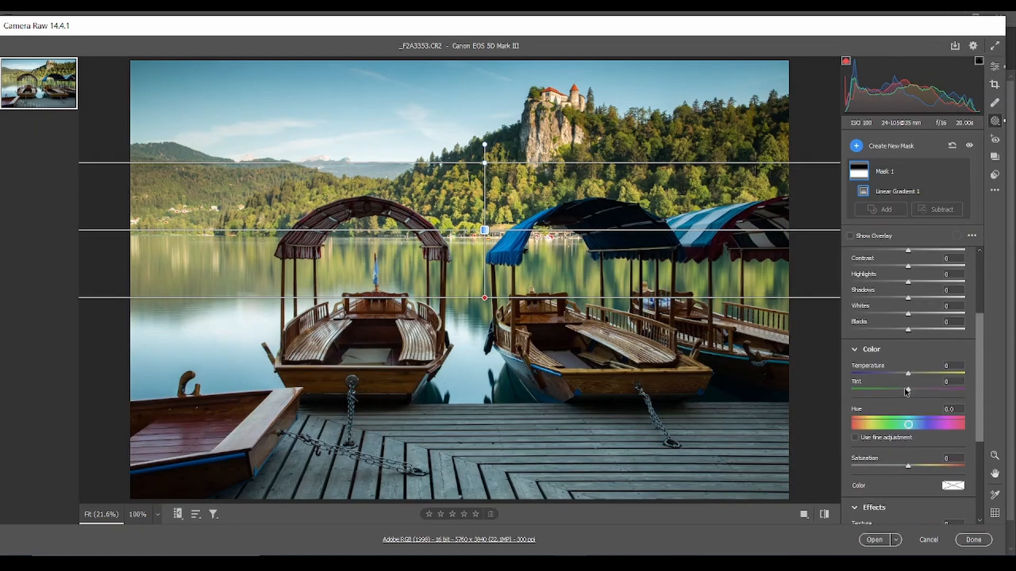
scroll(899, 372, "up", 1)
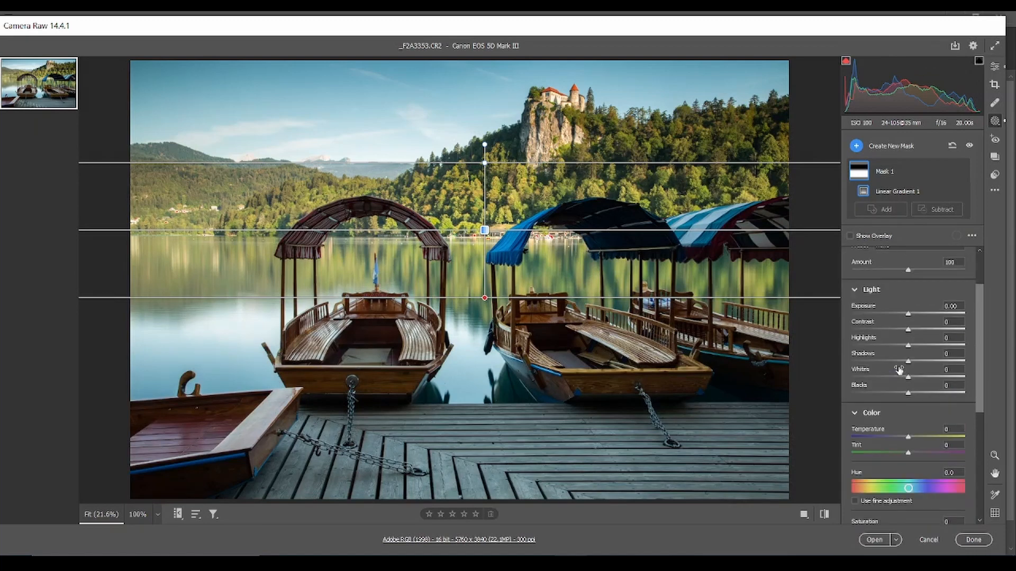
scroll(848, 381, "down", 1)
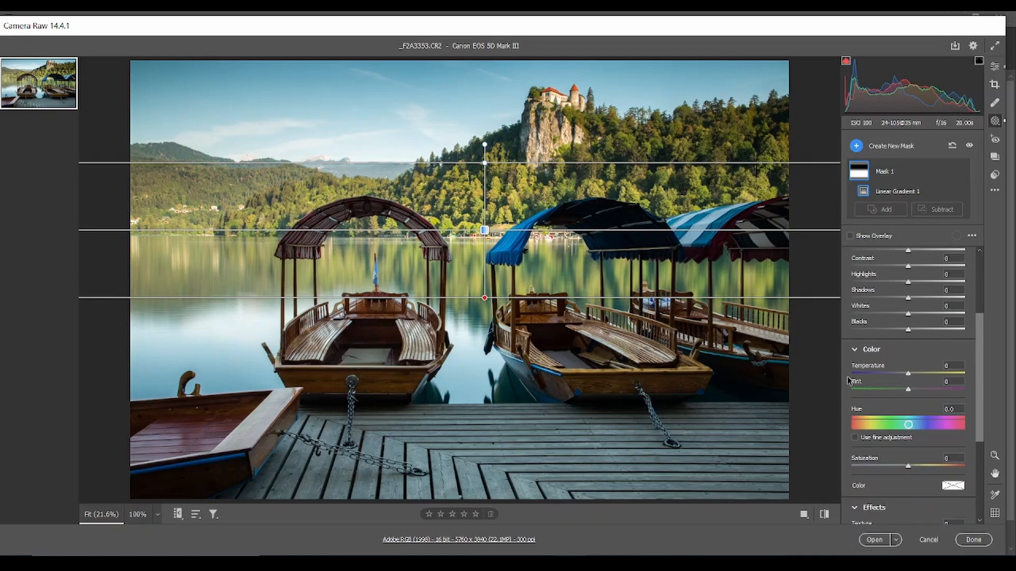
scroll(848, 380, "up", 1)
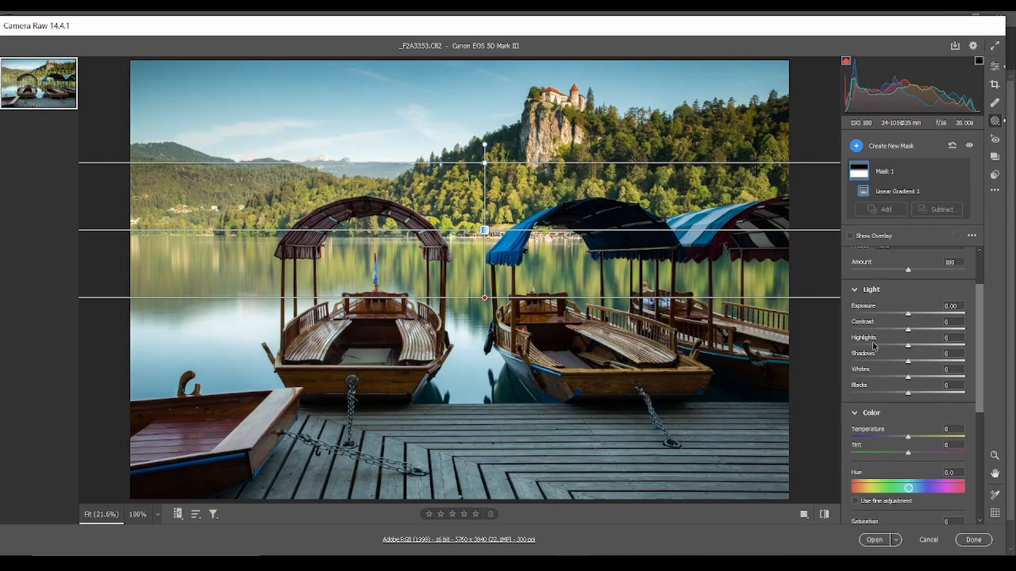
scroll(866, 377, "down", 1)
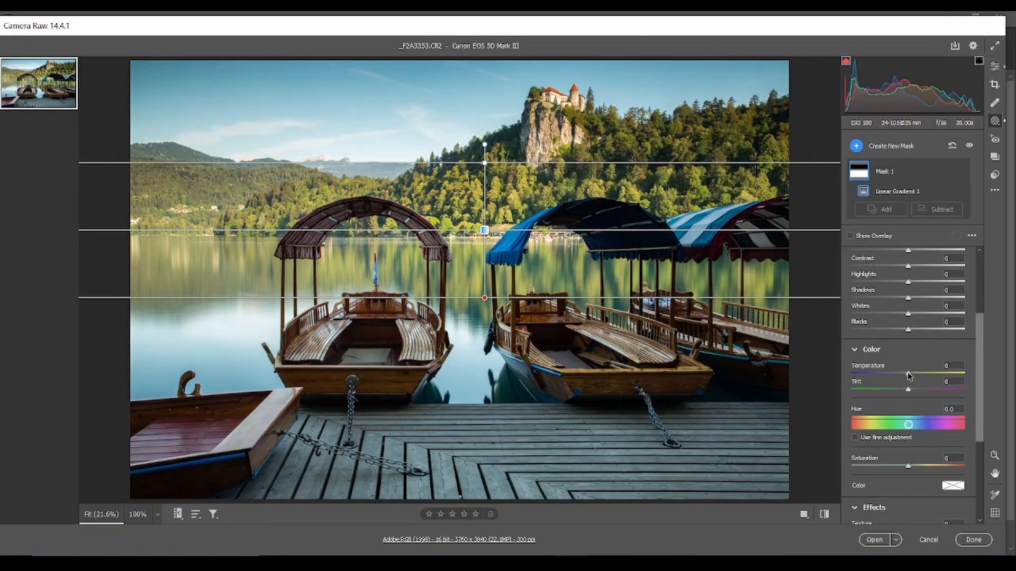
left_click_drag(908, 375, 934, 377)
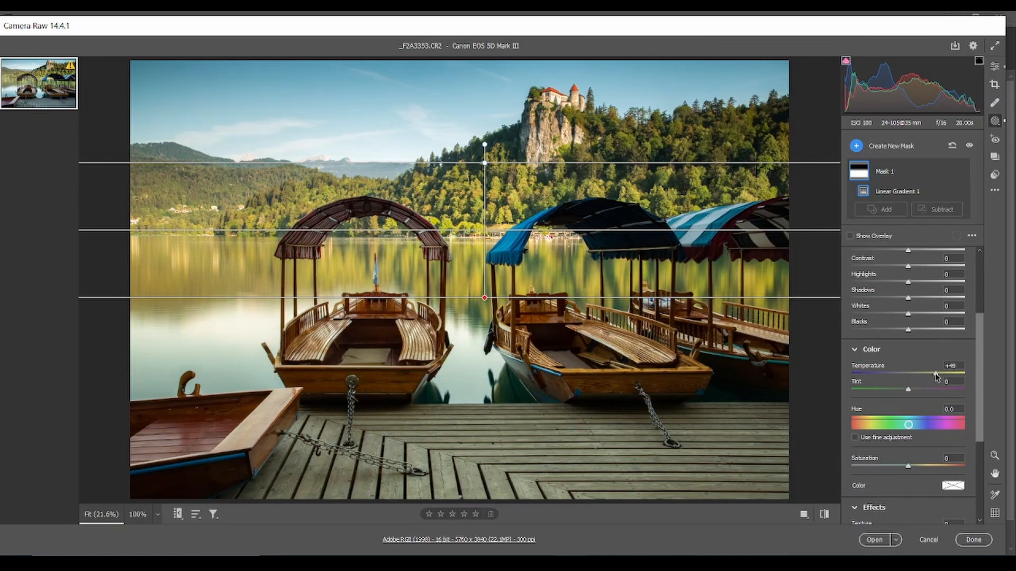
left_click_drag(936, 377, 936, 377)
left_click(995, 68)
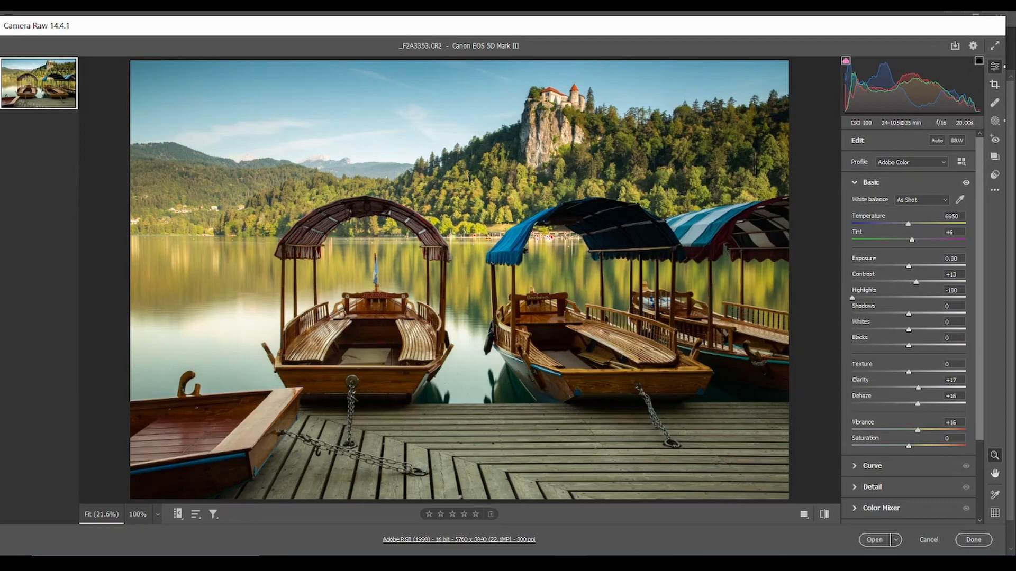
left_click(874, 539)
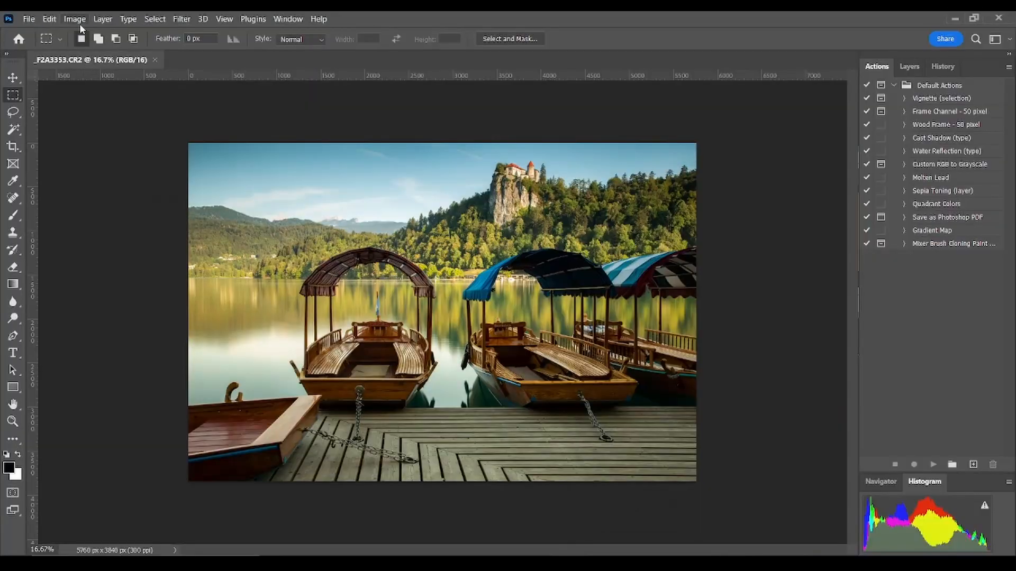
Apply a Shadows/Highlights adjustment with Highlights Amount 10% and Radius 330 px, comparing the image with and without the preview.
left_click(74, 19)
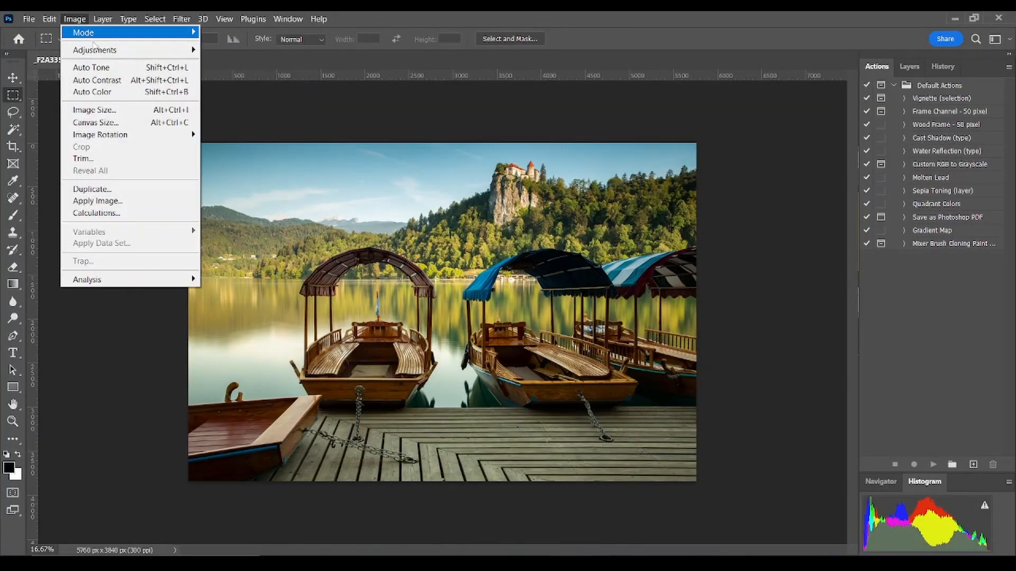
mouse_move(145, 57)
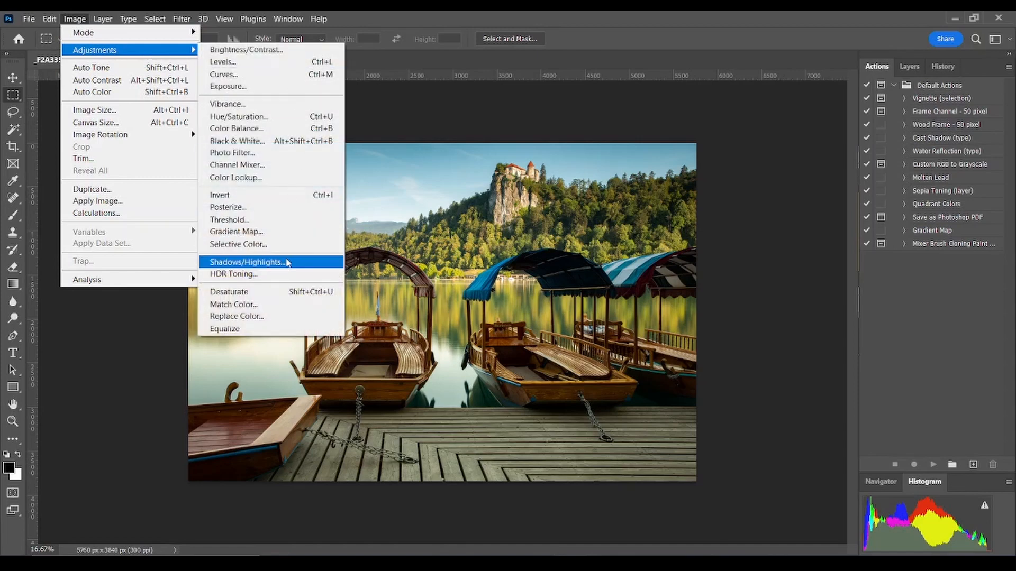
left_click(287, 262)
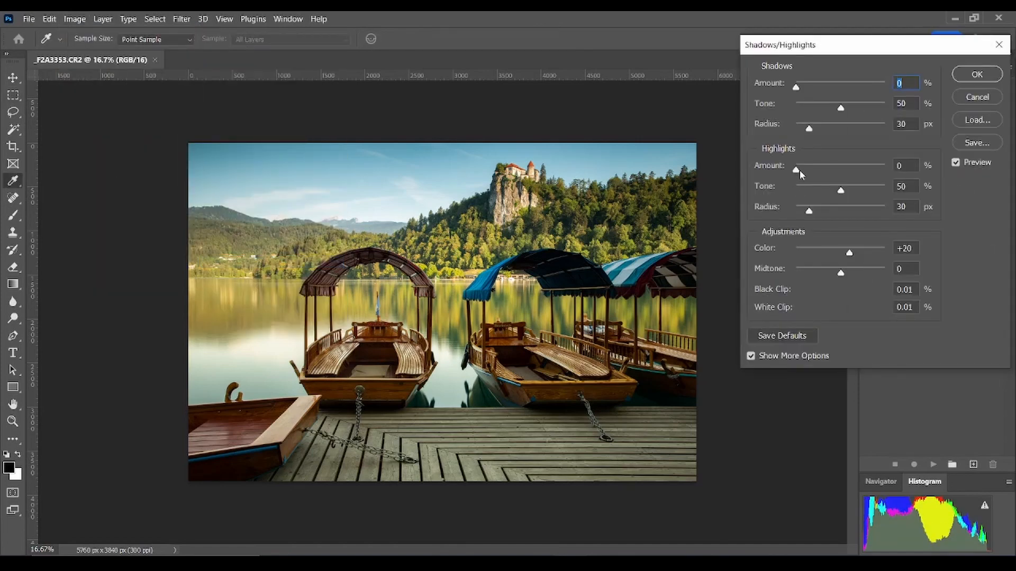
left_click_drag(799, 170, 805, 173)
left_click_drag(811, 217, 870, 216)
left_click(975, 160)
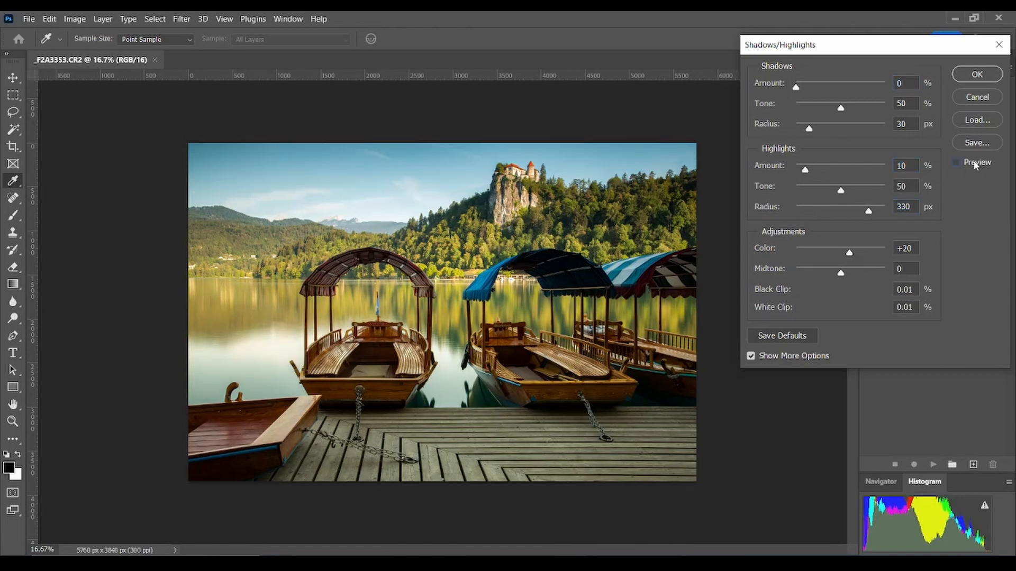
left_click(975, 161)
left_click(977, 74)
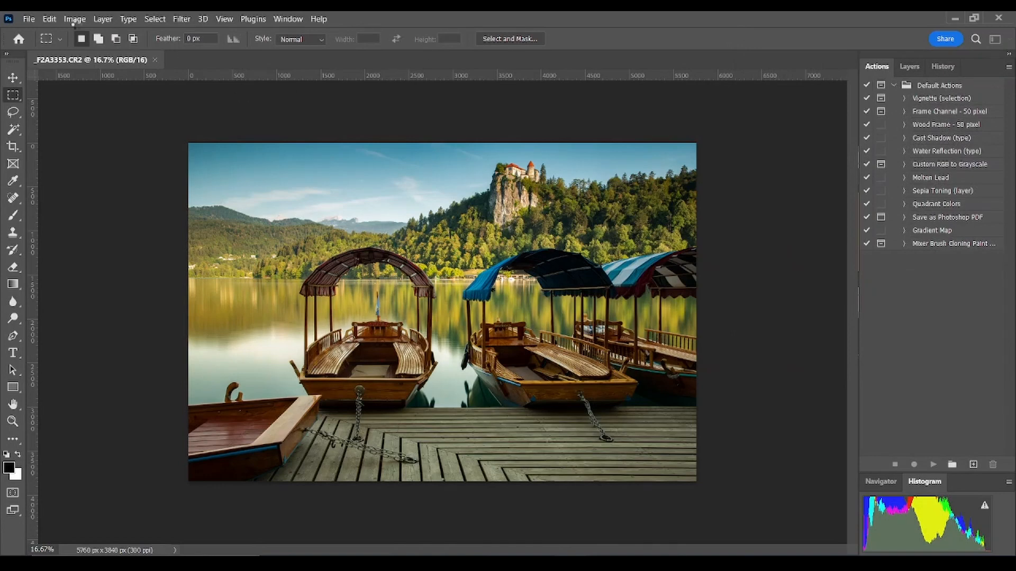
Apply a slight S-shaped RGB Curves adjustment with points at input 63, output 56 and input 190, output 196.
left_click(74, 18)
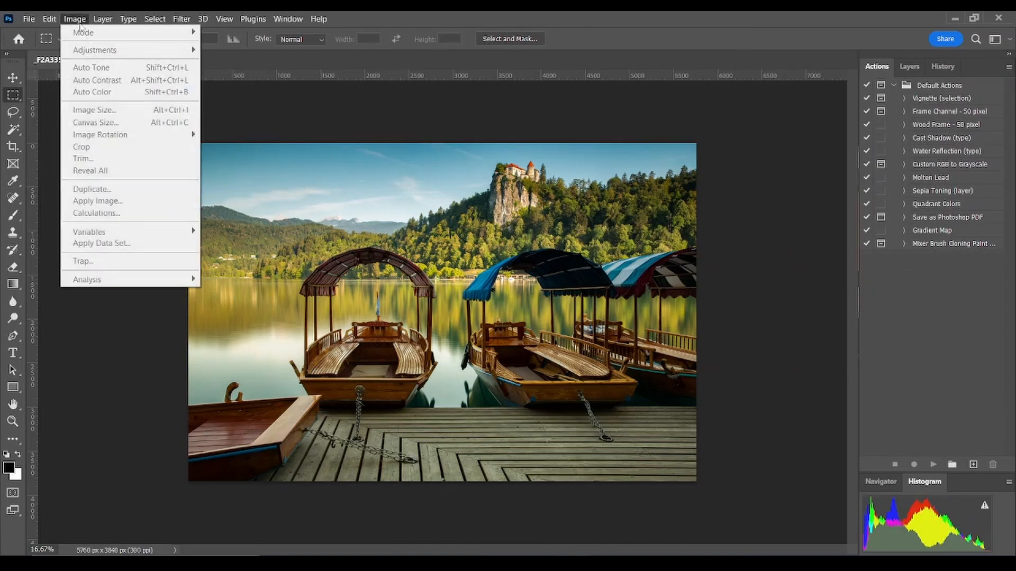
left_click(74, 18)
left_click(73, 18)
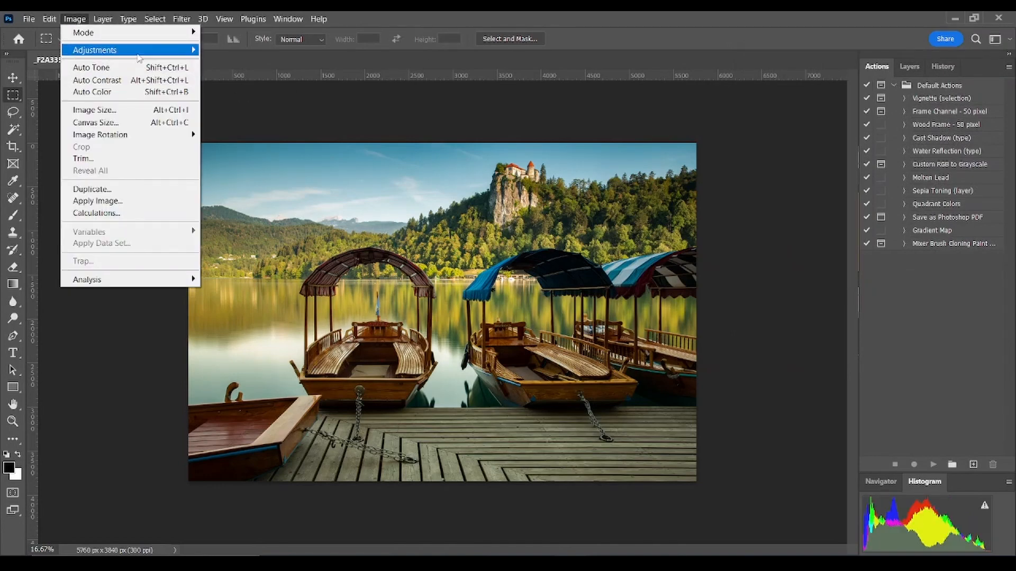
mouse_move(137, 51)
left_click(274, 79)
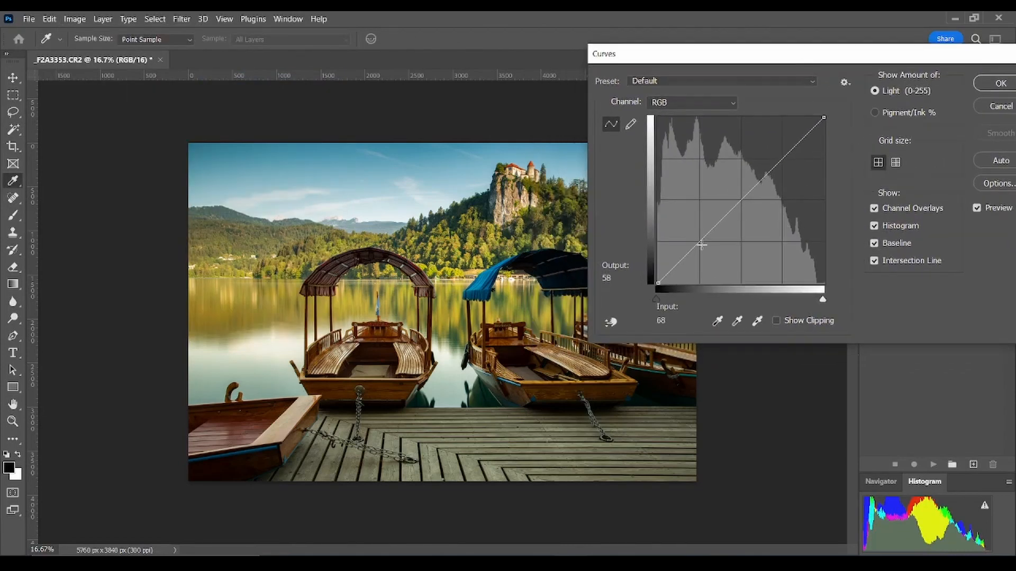
left_click_drag(698, 242, 699, 247)
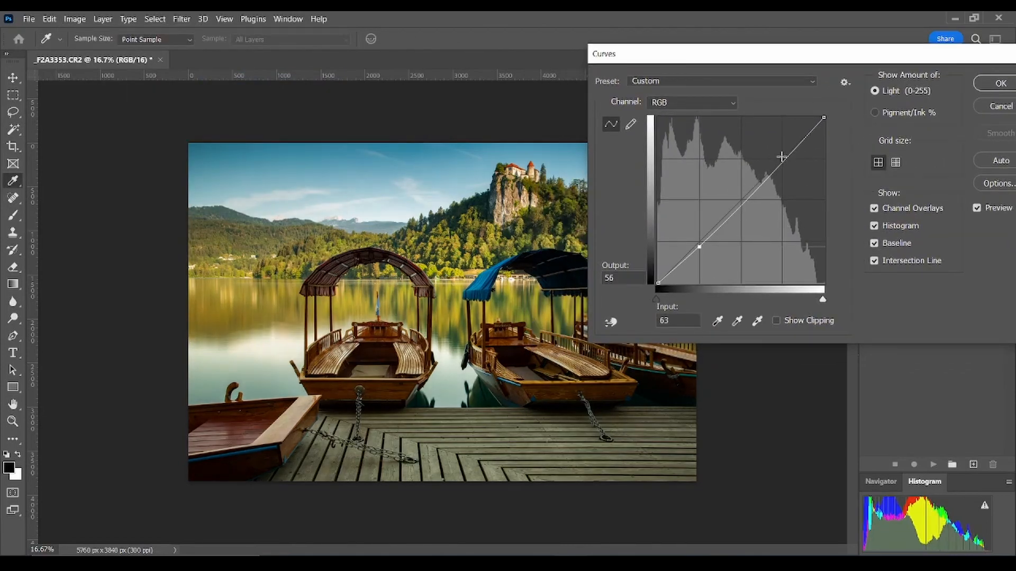
left_click_drag(782, 160, 782, 155)
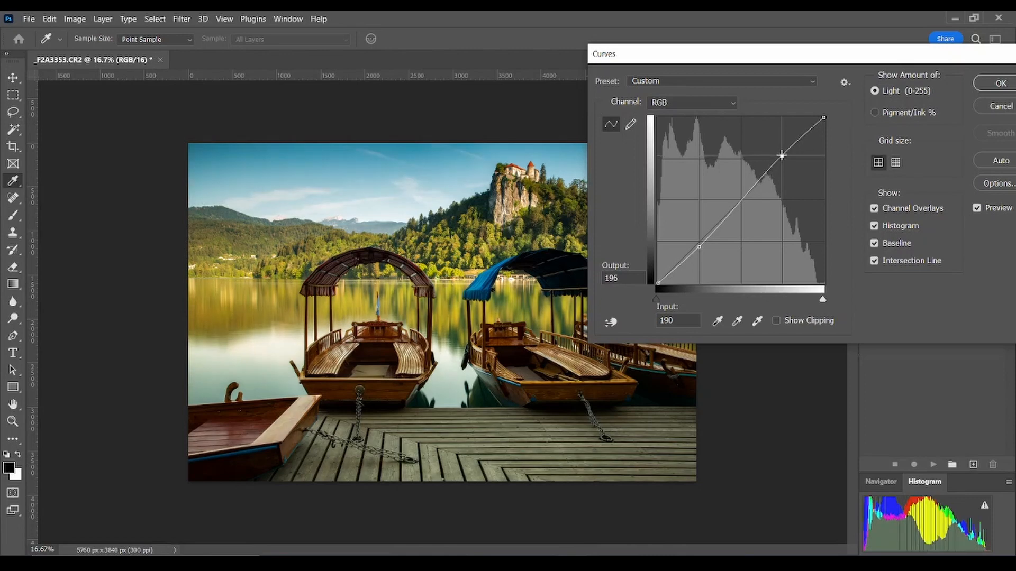
left_click(1000, 83)
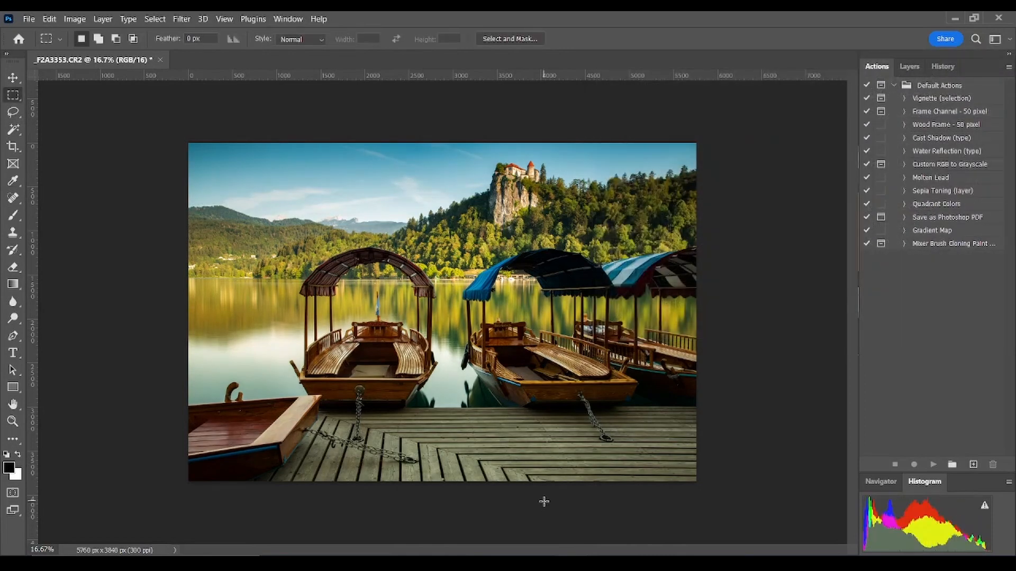